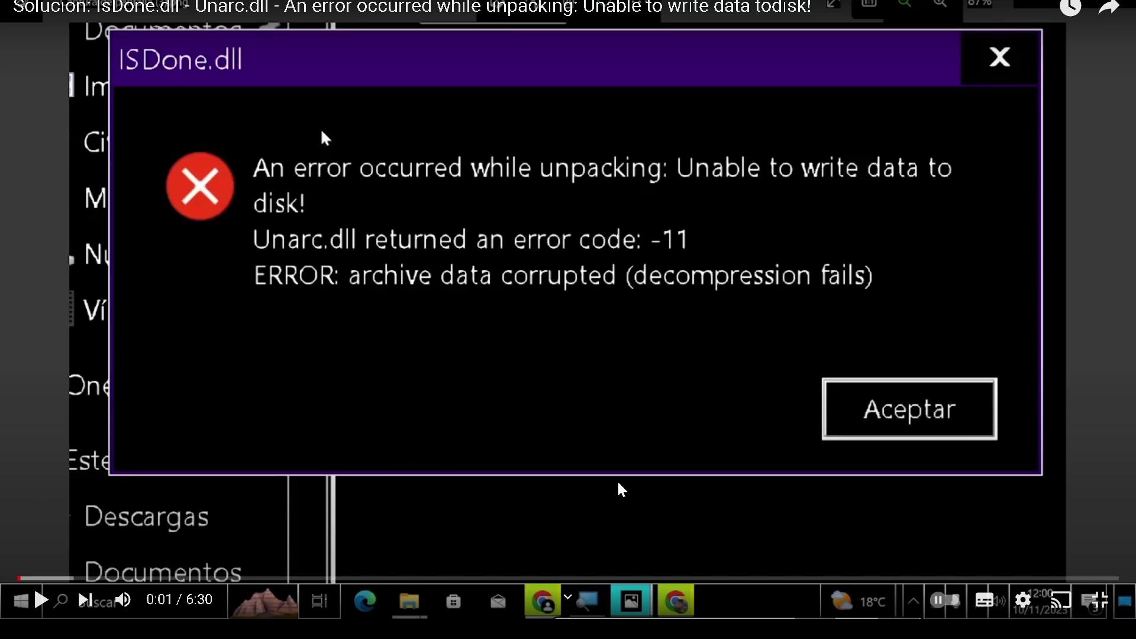
Search Start for 'mem' and filter to apps to find Diagnóstico de memoria de Windows.
key(Right)
key(Right)
key(Right)
key(Right)
key(Right)
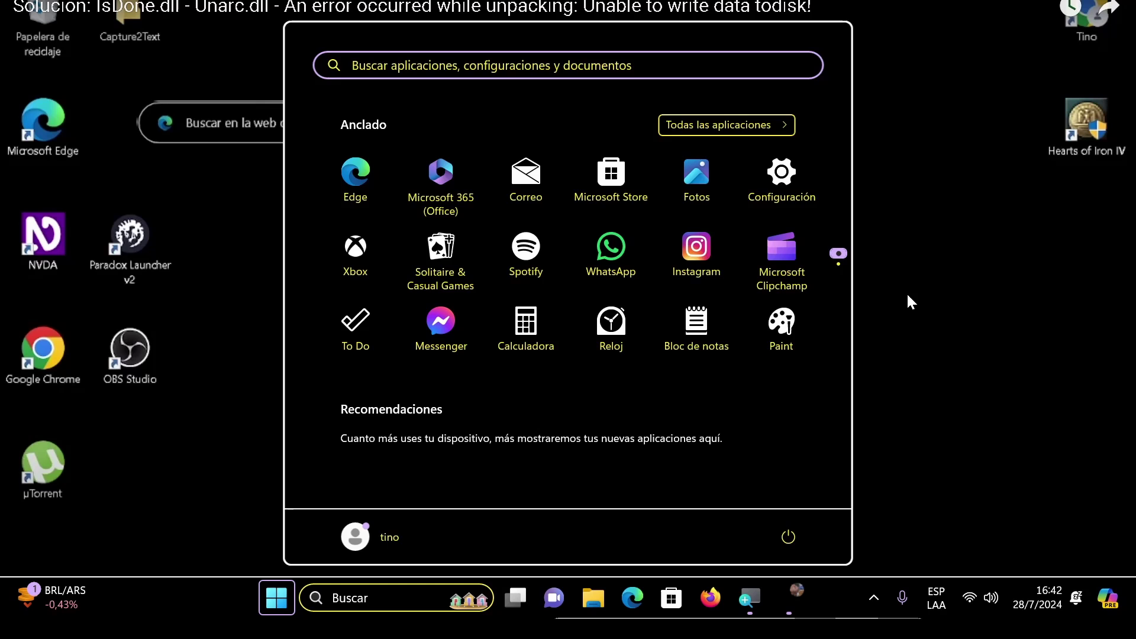
text(mem)
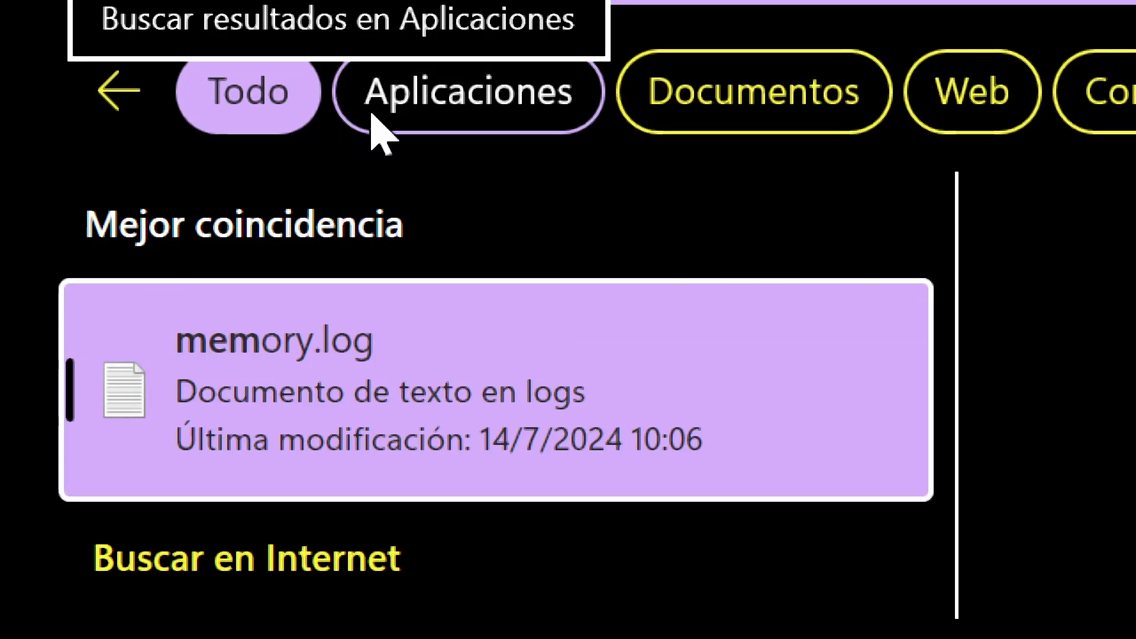
click(351, 114)
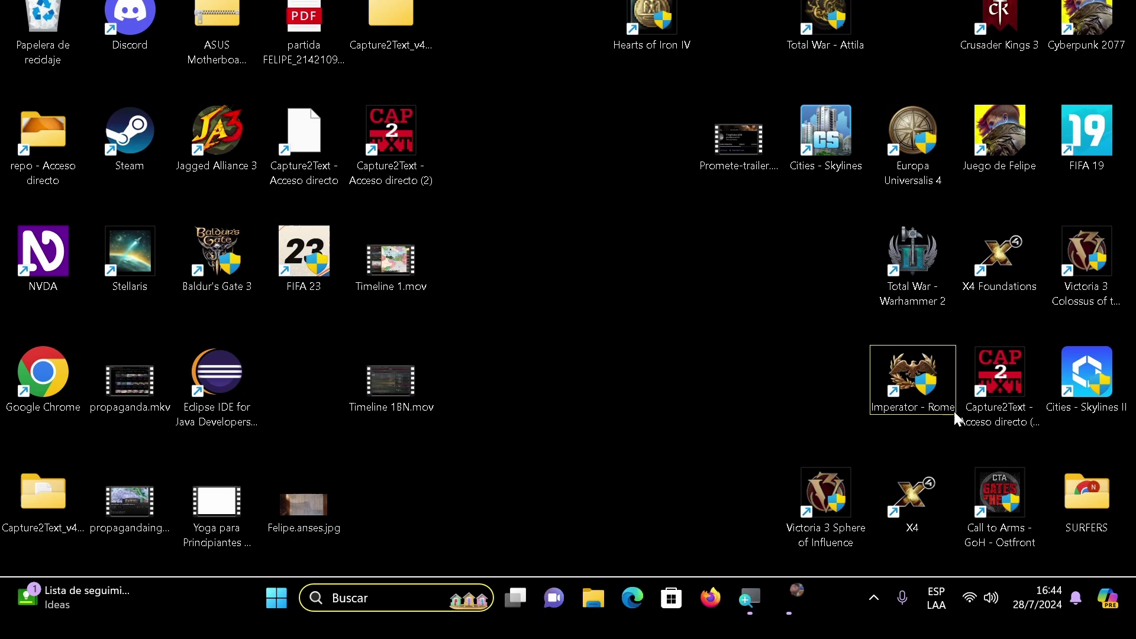
Open File Explorer on Disco local (C:) to list its contents.
key(super+e)
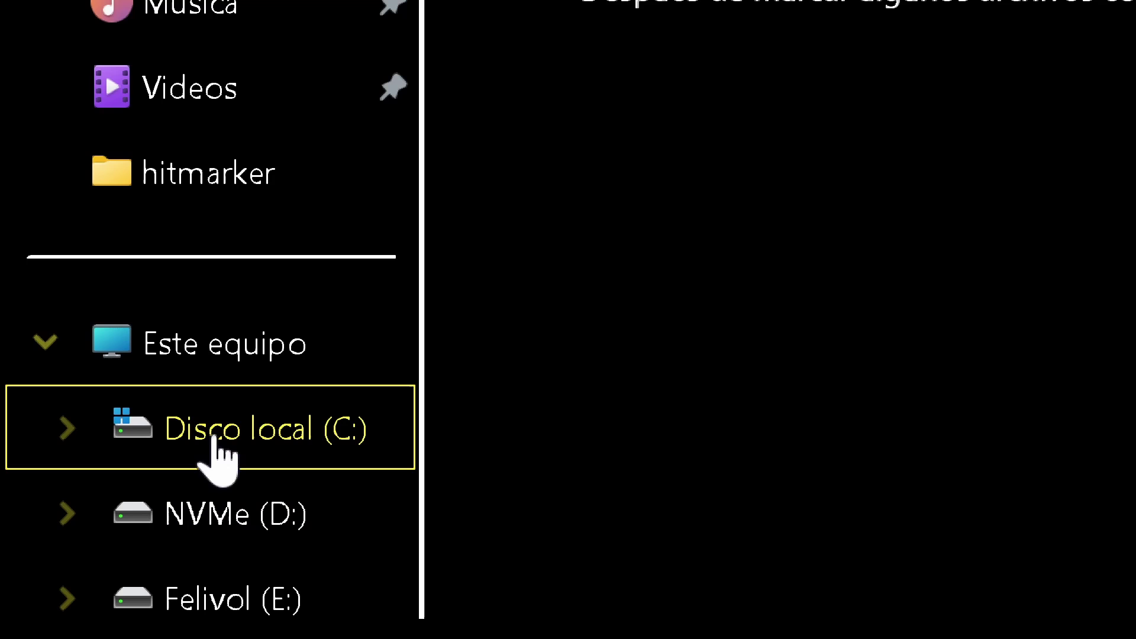
click(218, 435)
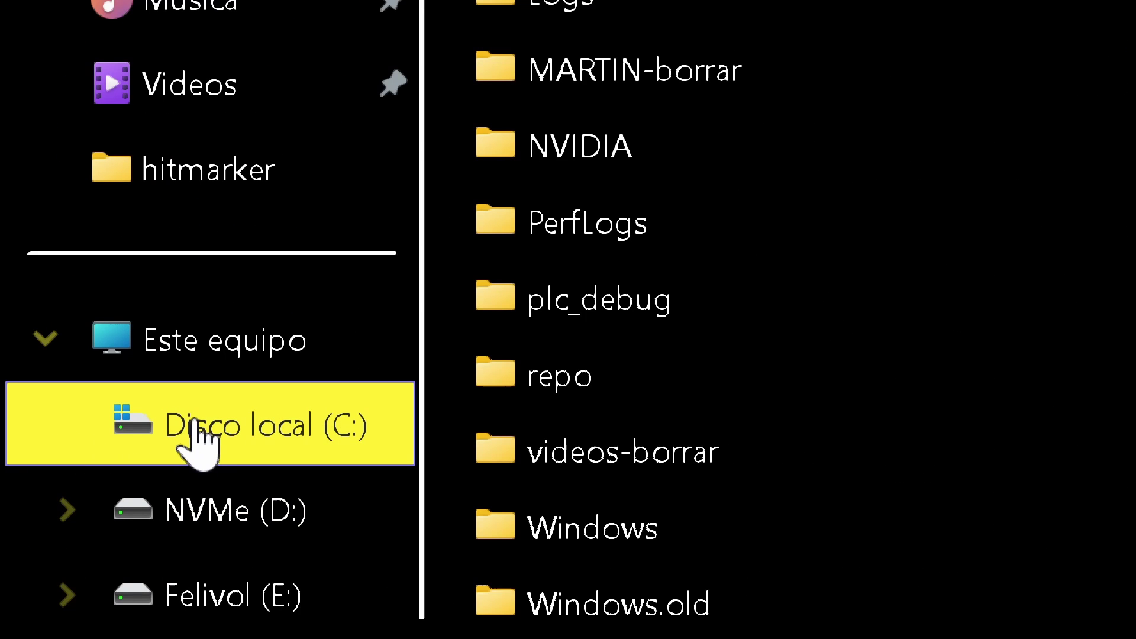
Run Comprobar from the Herramientas tab of Disco local (C:) Propiedades to check for errors.
right_click(195, 421)
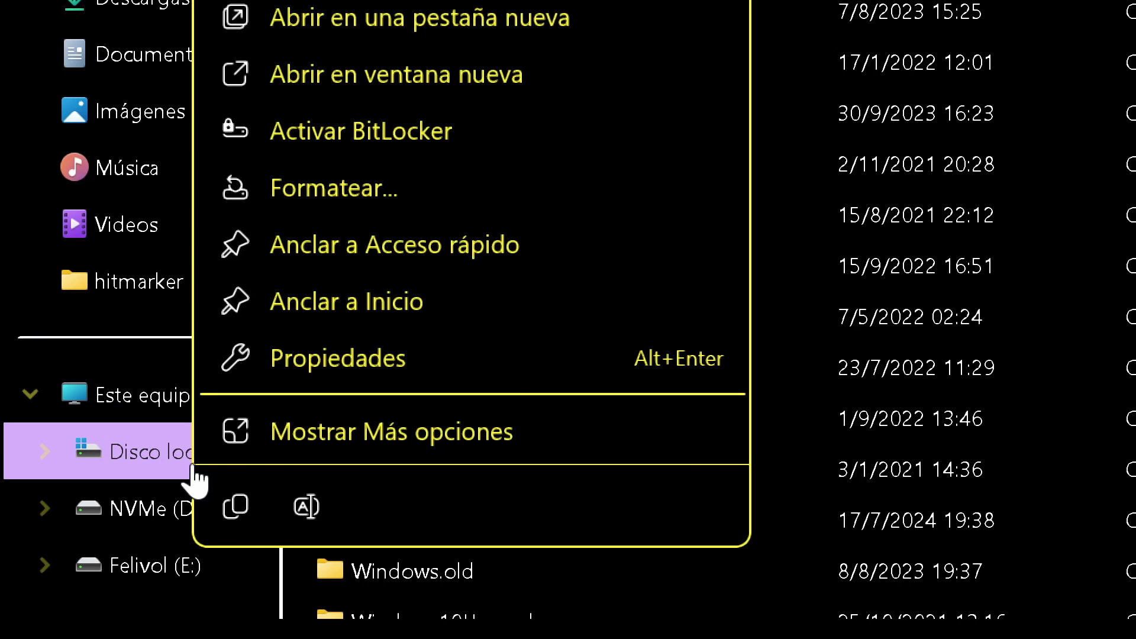
click(372, 375)
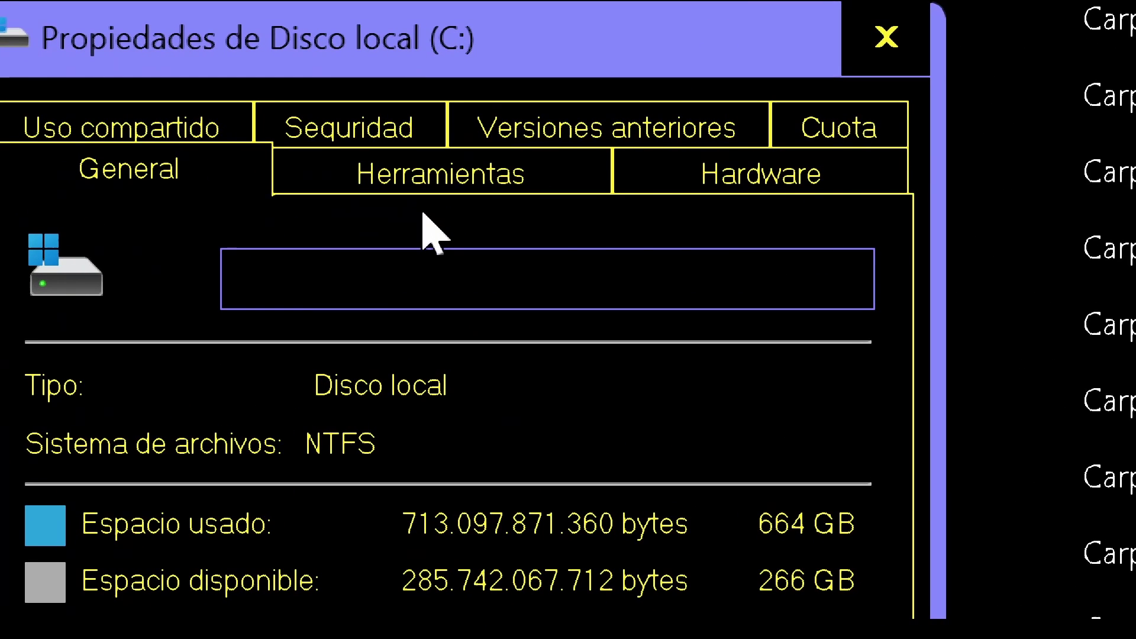
click(431, 172)
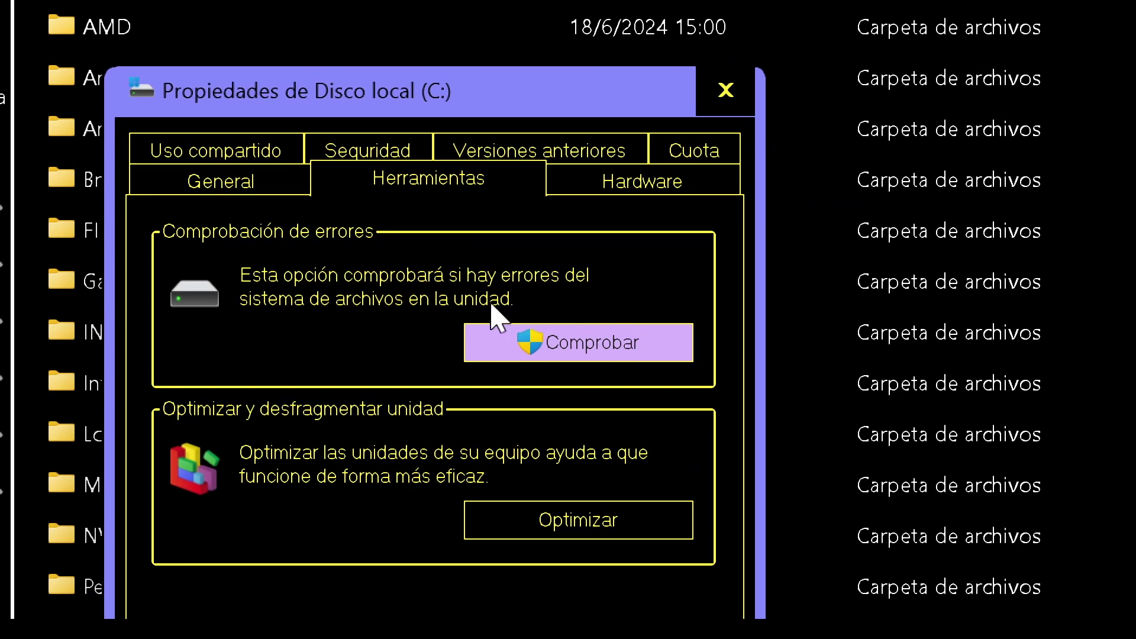
click(599, 348)
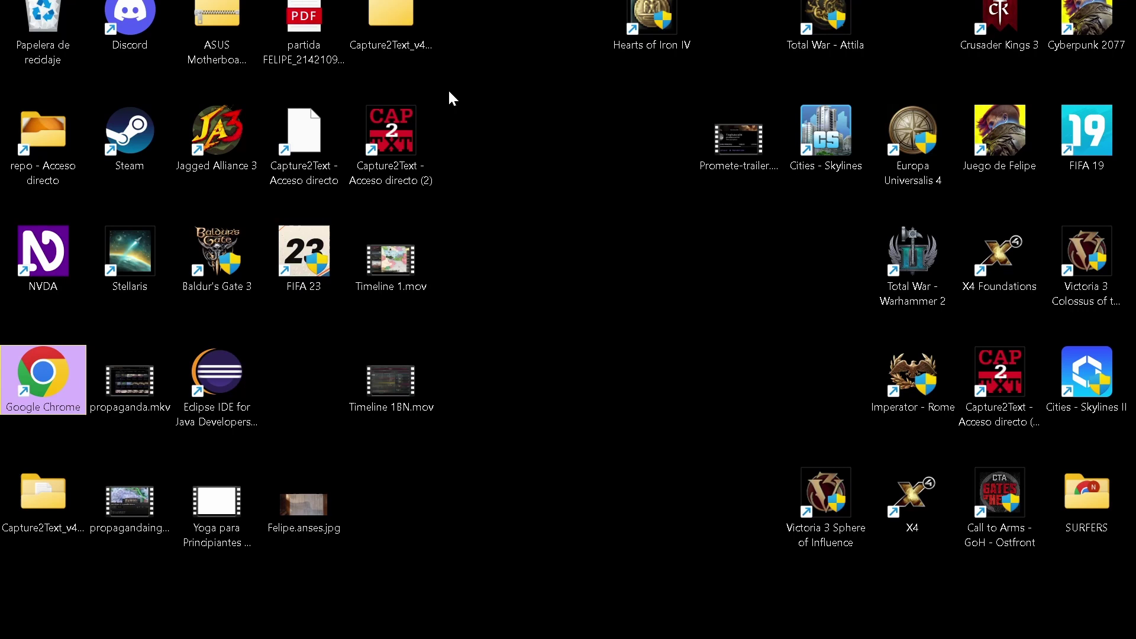
Run sysdm.cpl to open System Properties.
key(super+r)
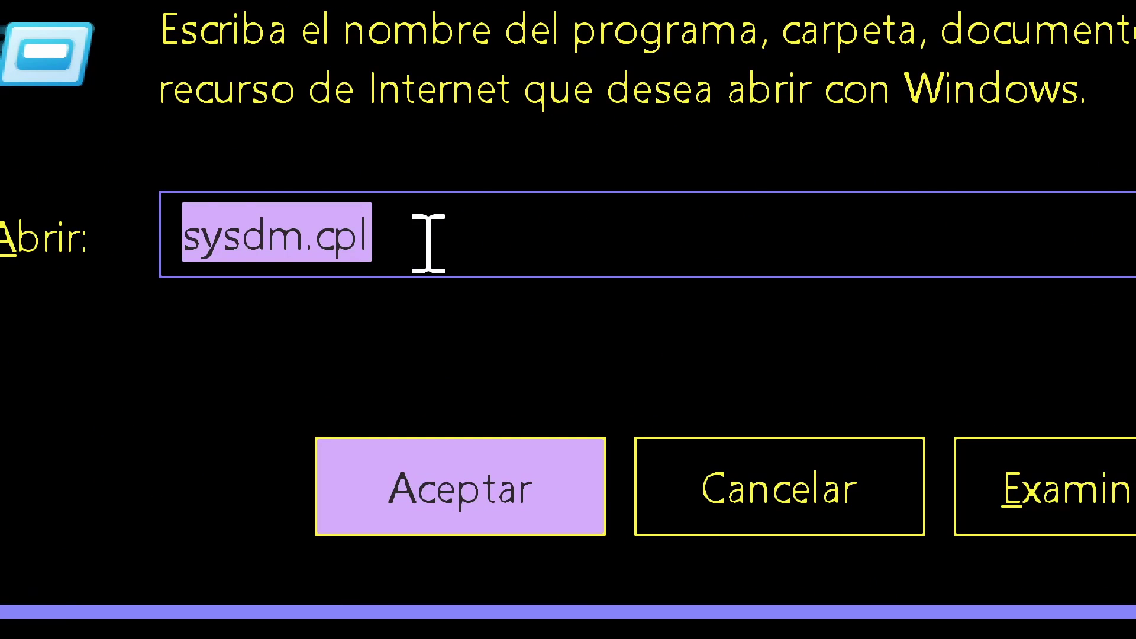
click(481, 223)
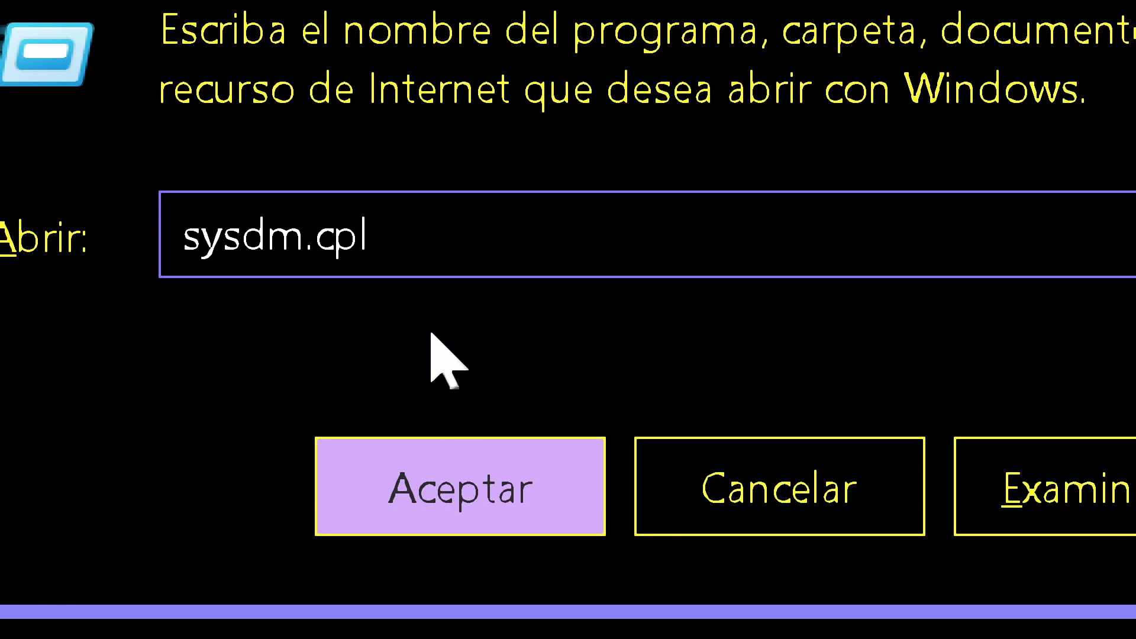
click(451, 481)
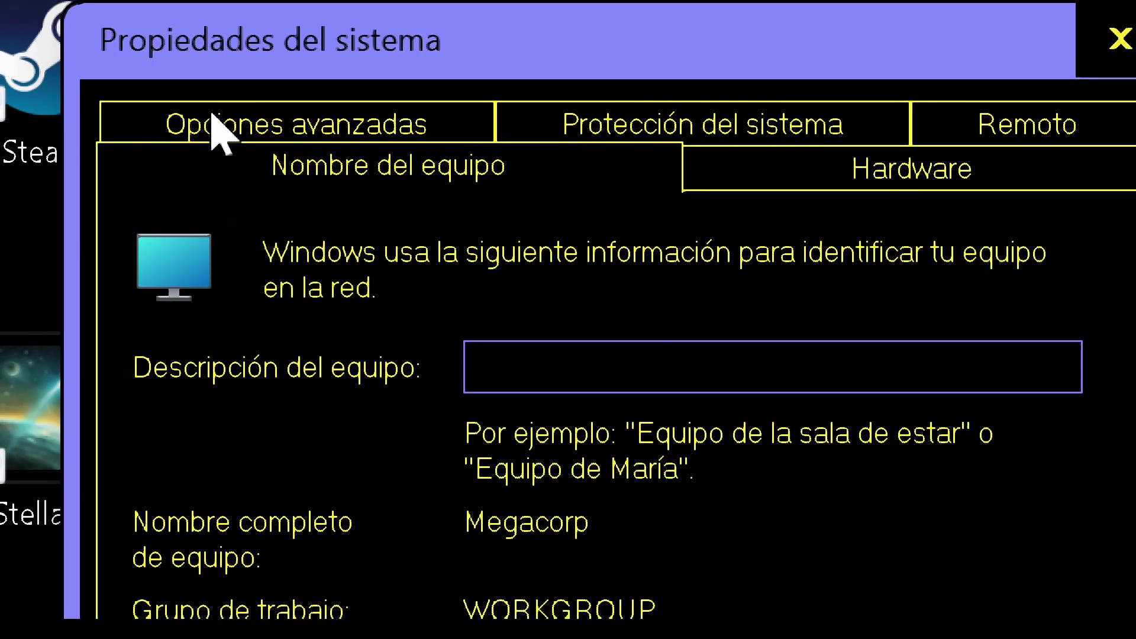
Open Rendimiento settings and switch to its Opciones avanzadas tab.
click(218, 127)
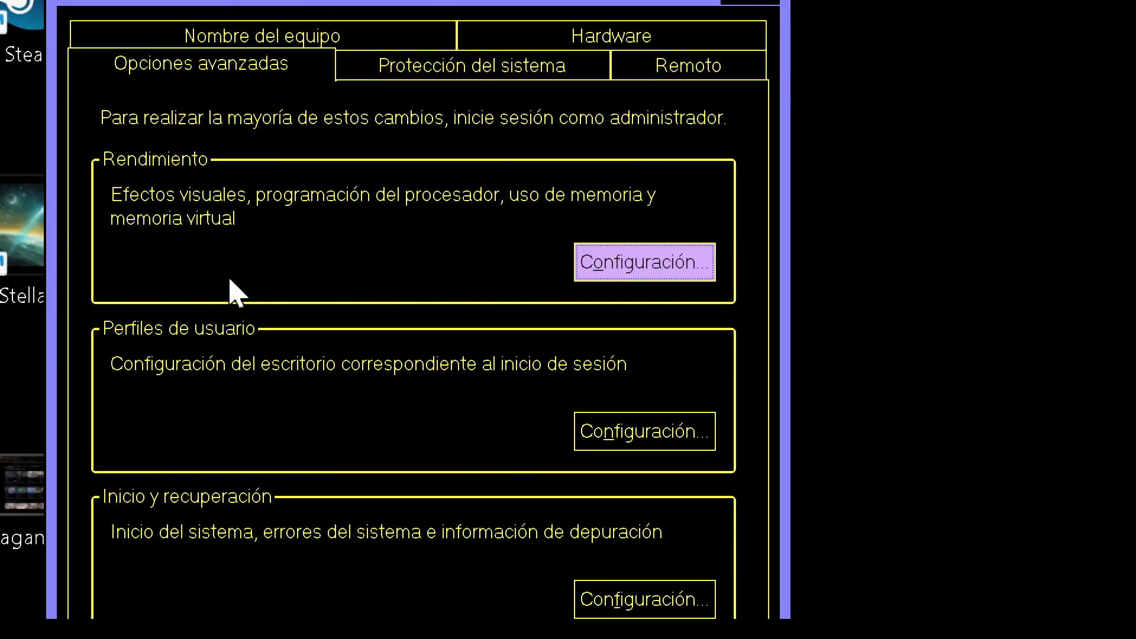
key(Tab)
click(615, 264)
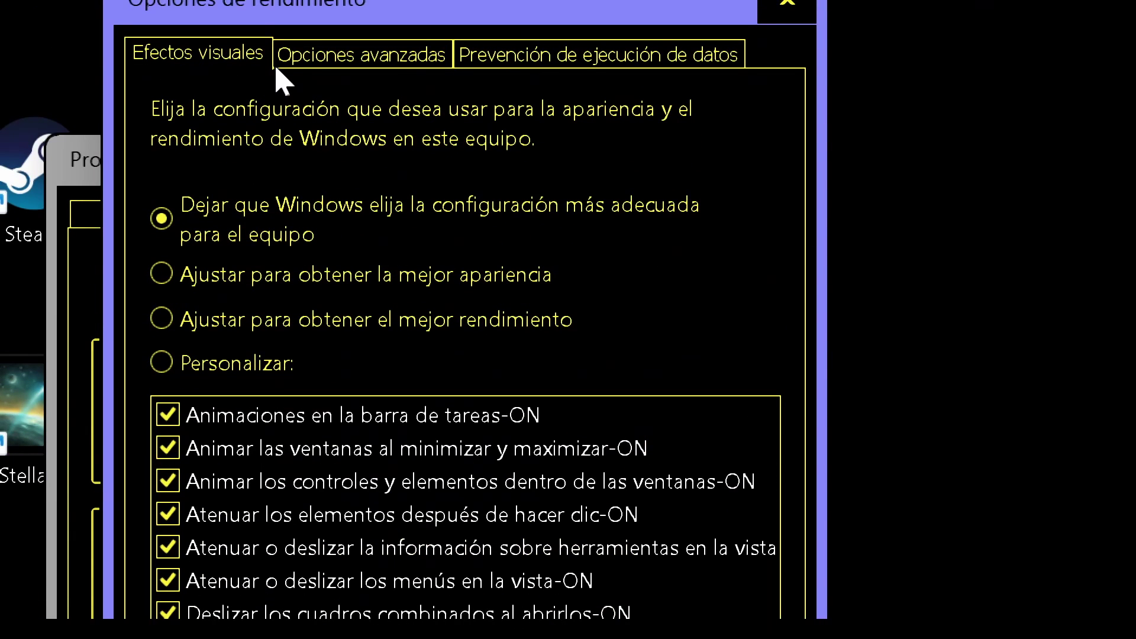
click(315, 63)
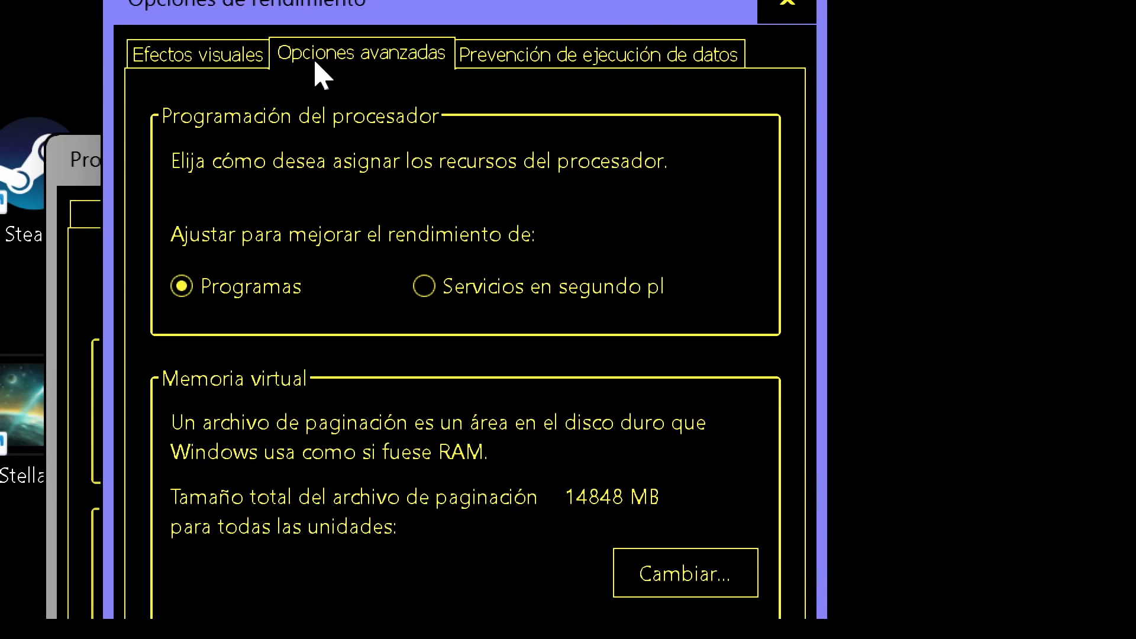
key(Tab)
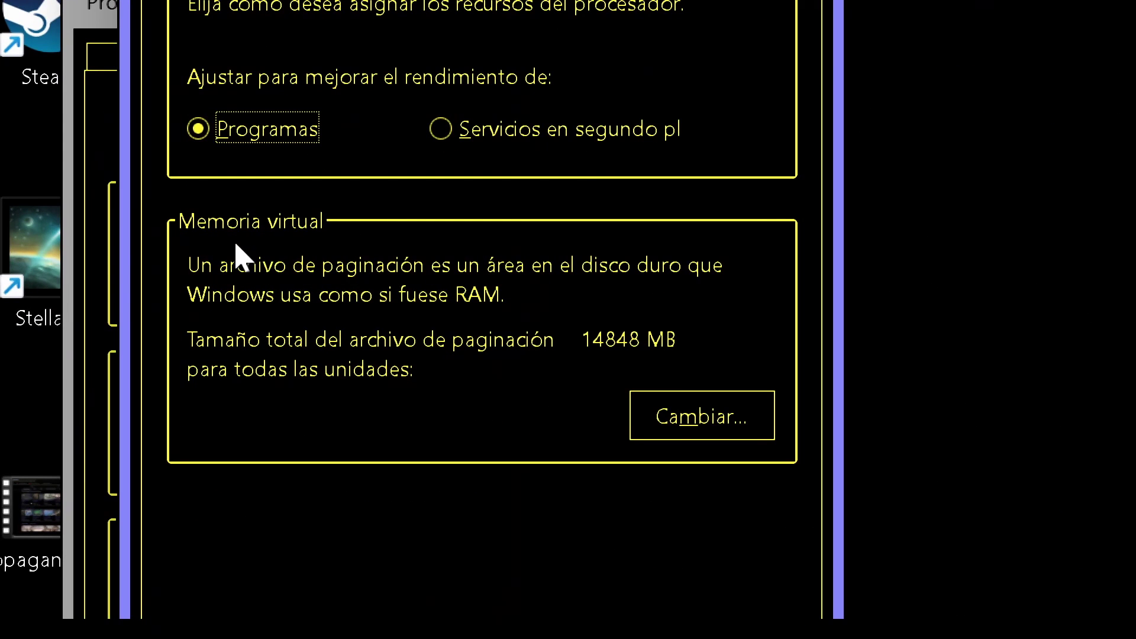
In Virtual Memory, uncheck Administrar automáticamente and choose Tamaño personalizado for drive C:.
click(665, 424)
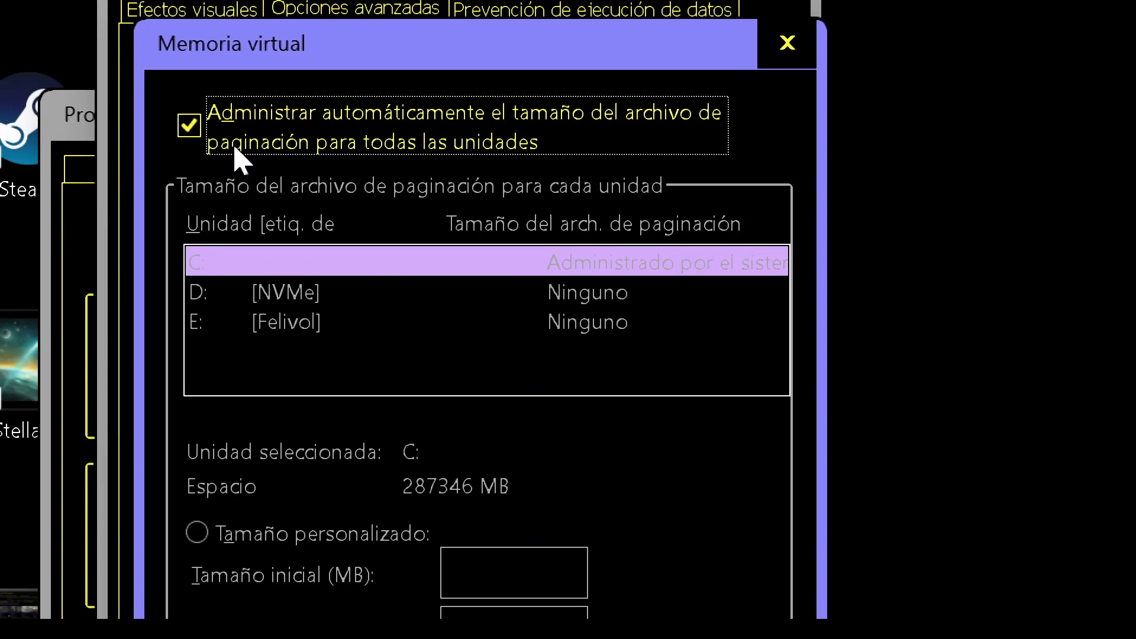
click(195, 130)
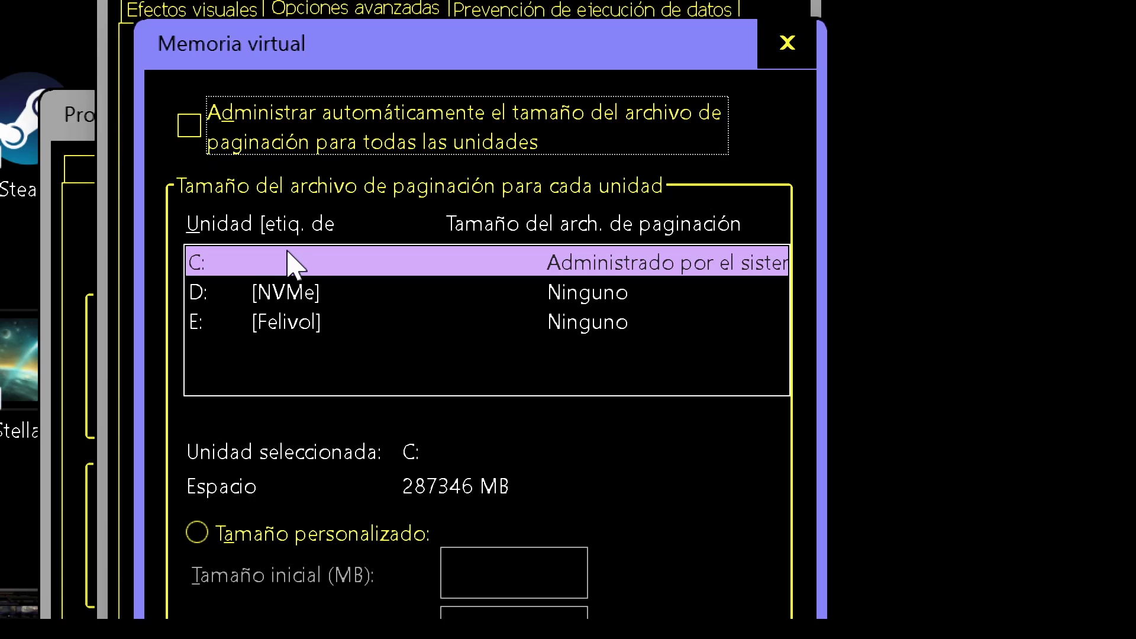
click(308, 260)
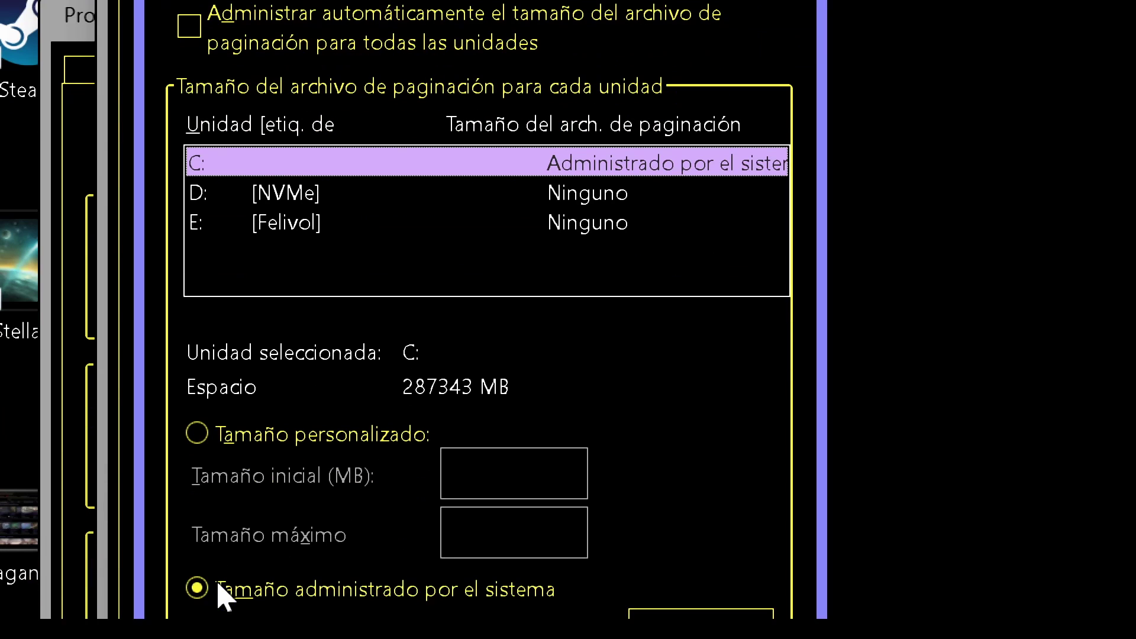
click(216, 546)
click(215, 447)
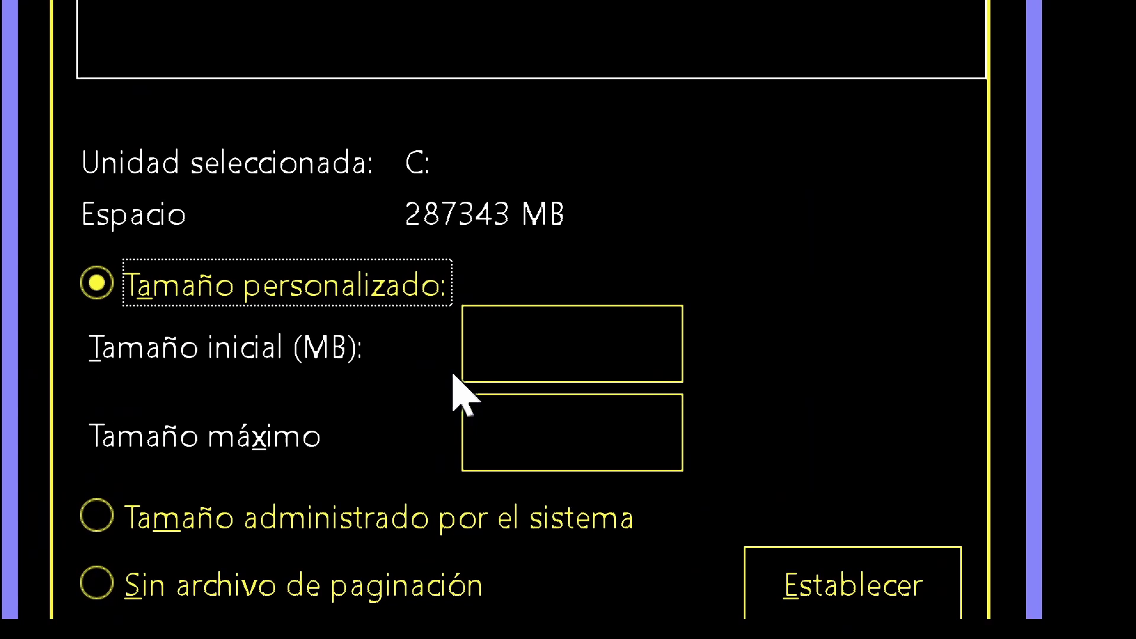
Enter 6000 MB initial and 12000 MB maximum paging size for C:, correcting the initial value.
click(525, 363)
text(6)
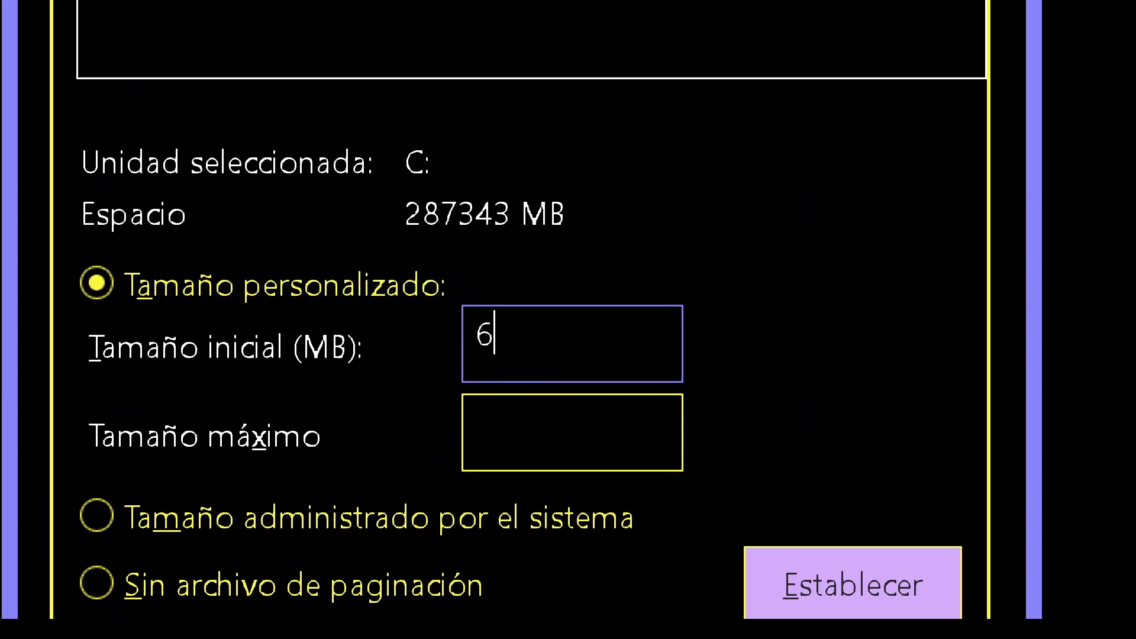
text(000)
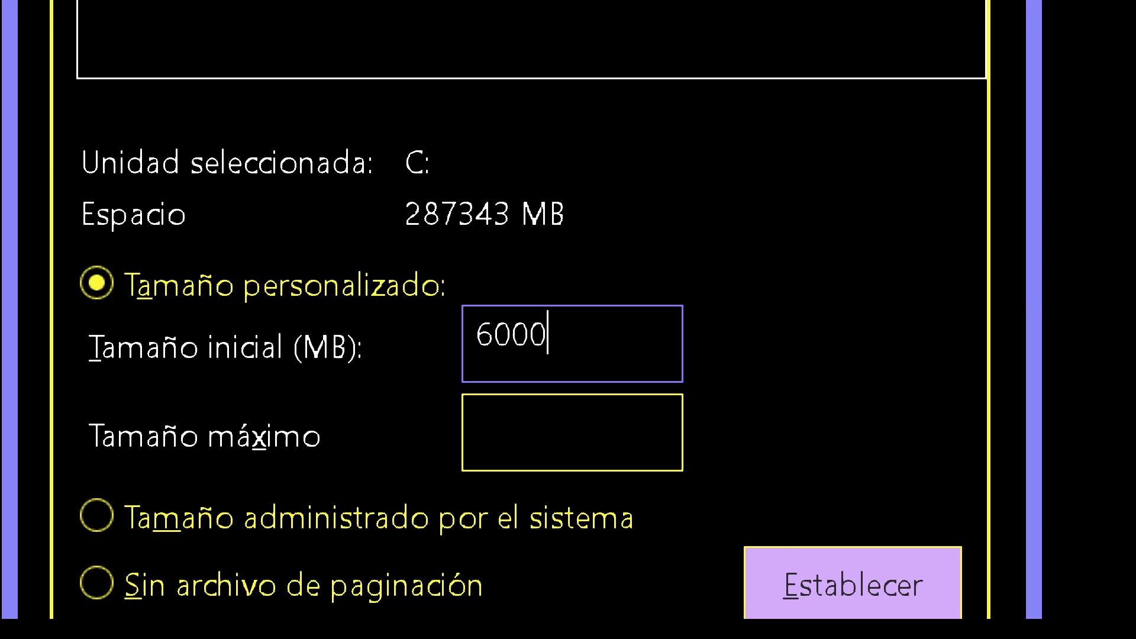
click(537, 459)
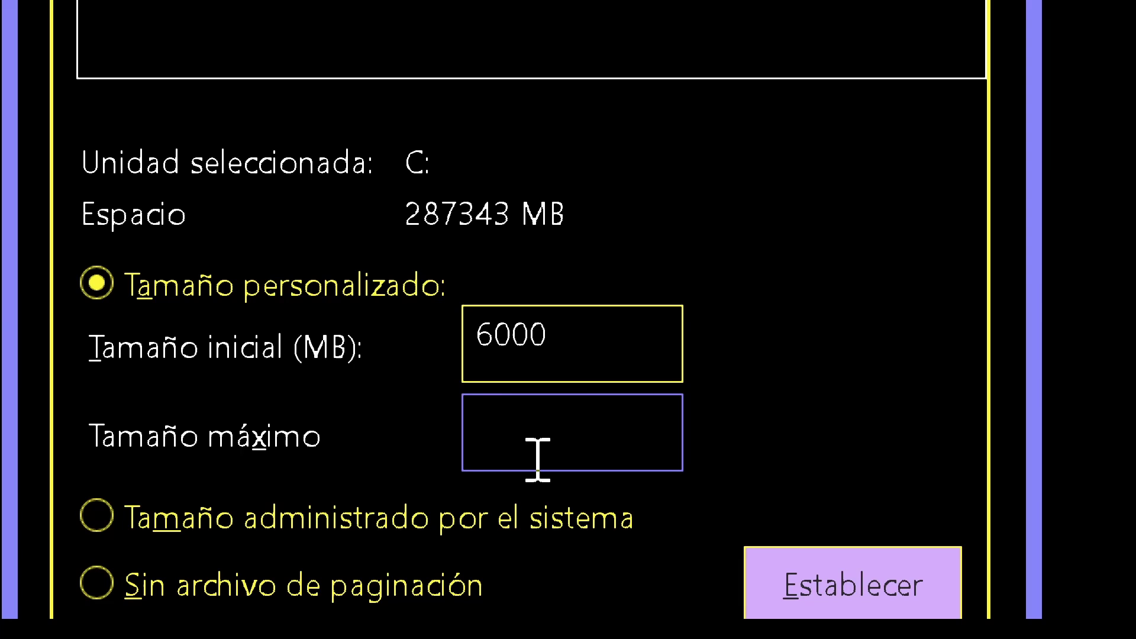
text(12000)
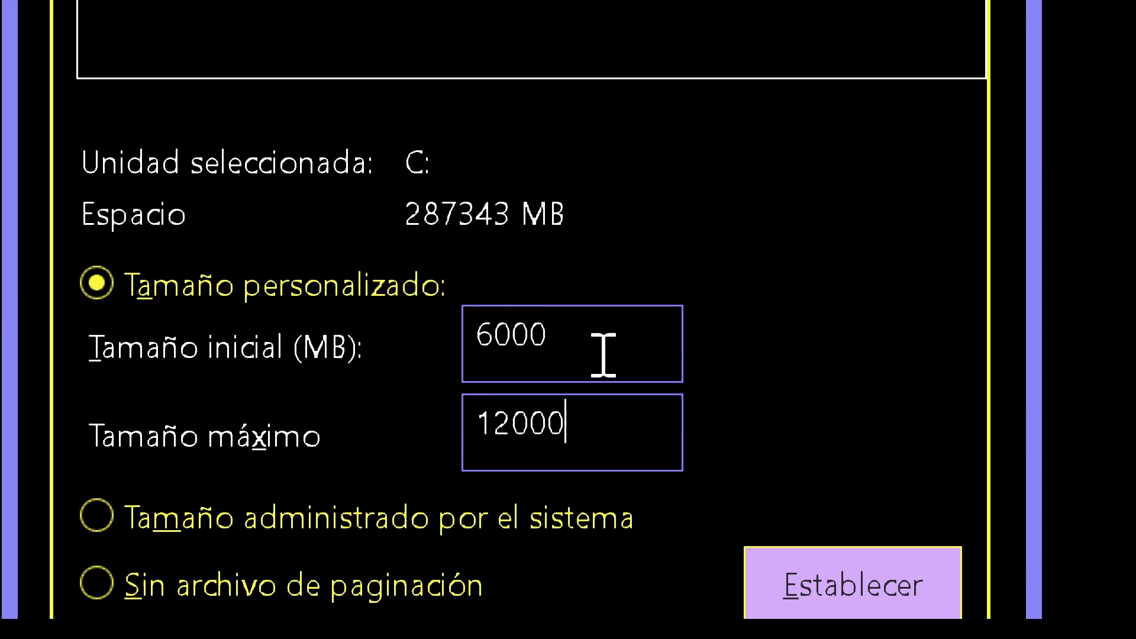
drag(583, 347, 438, 354)
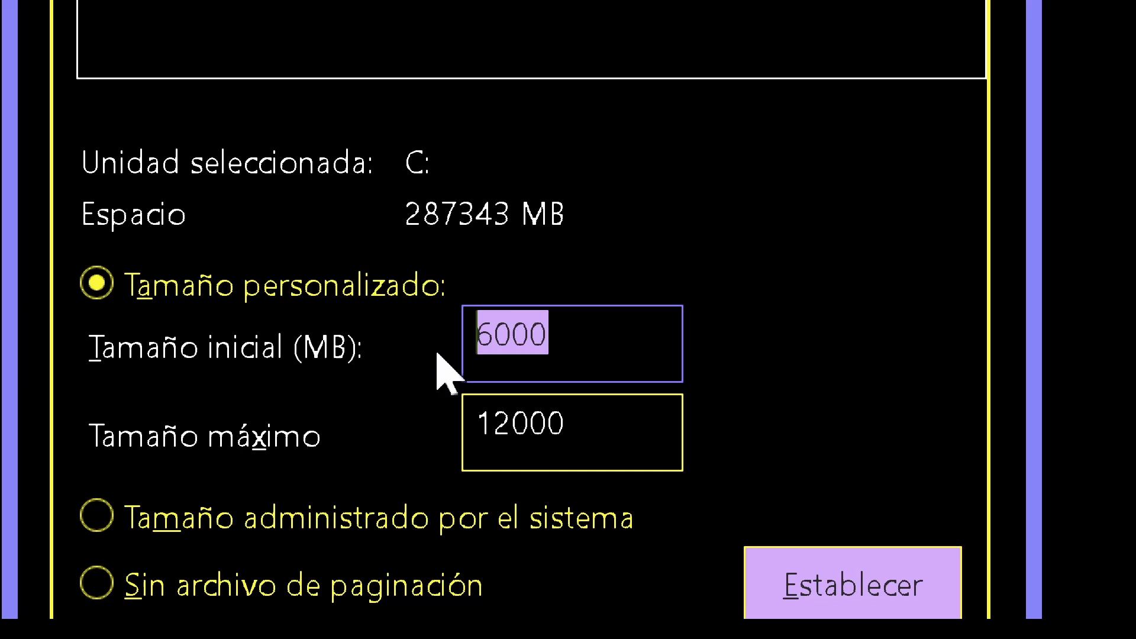
text(2)
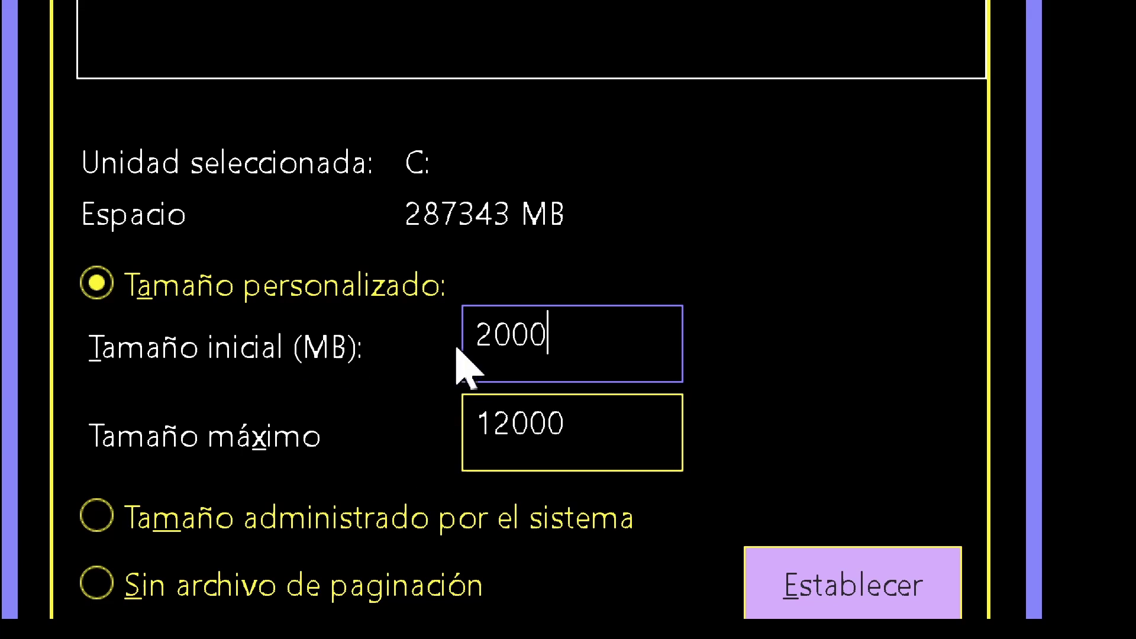
drag(588, 342, 365, 330)
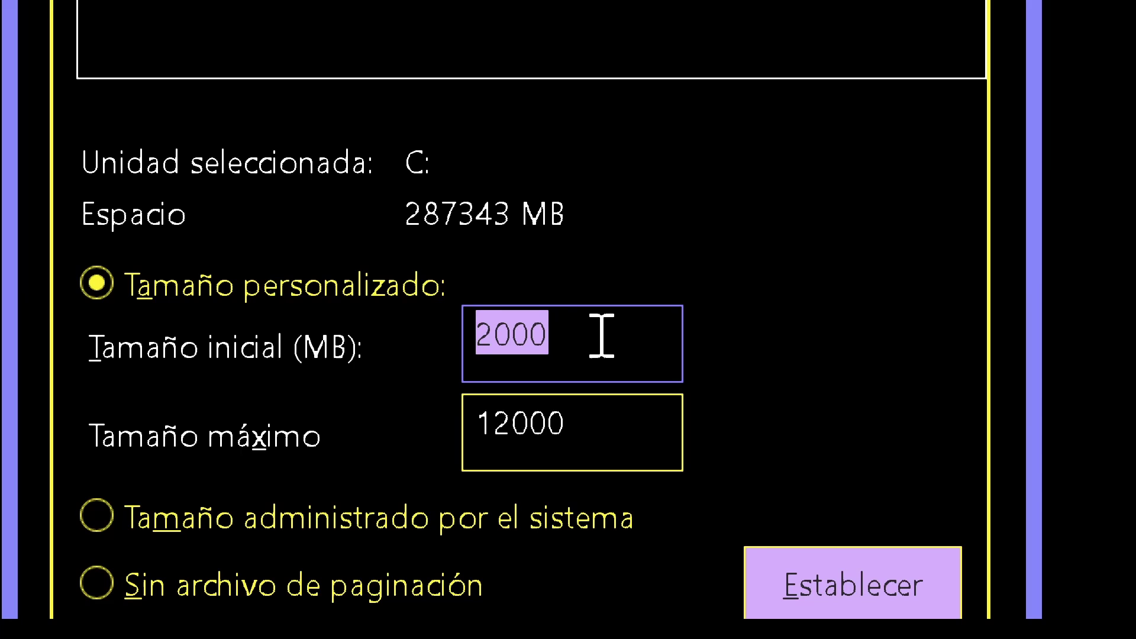
text(6)
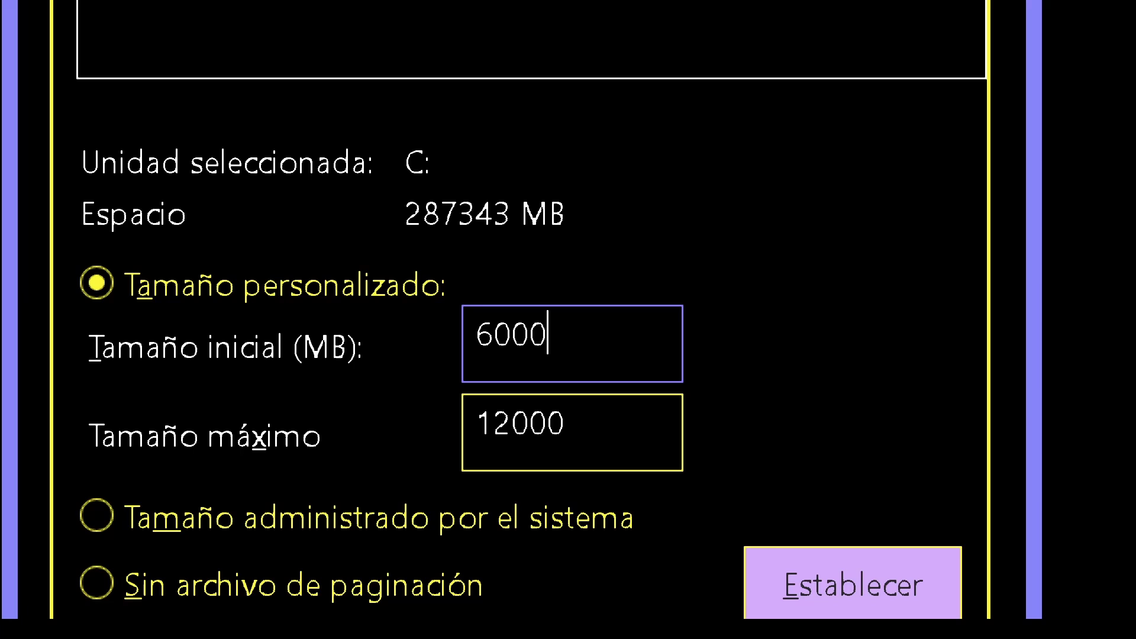